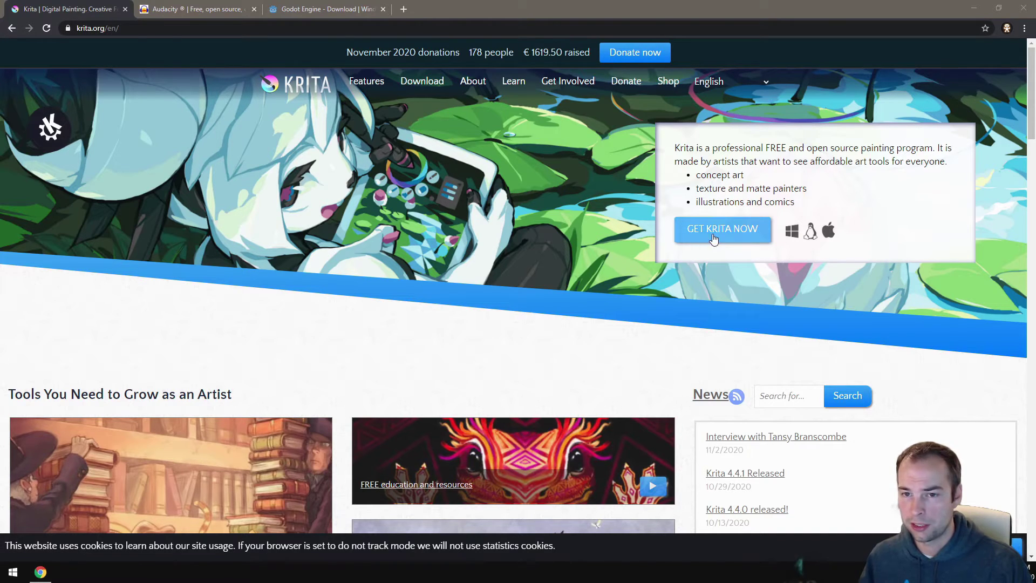
# Start downloading krita-x64-4.4.1-setup.exe, the Krita 4.4.1 Windows 64-bit installer, from the Krita download page
pyautogui.click(730, 236)
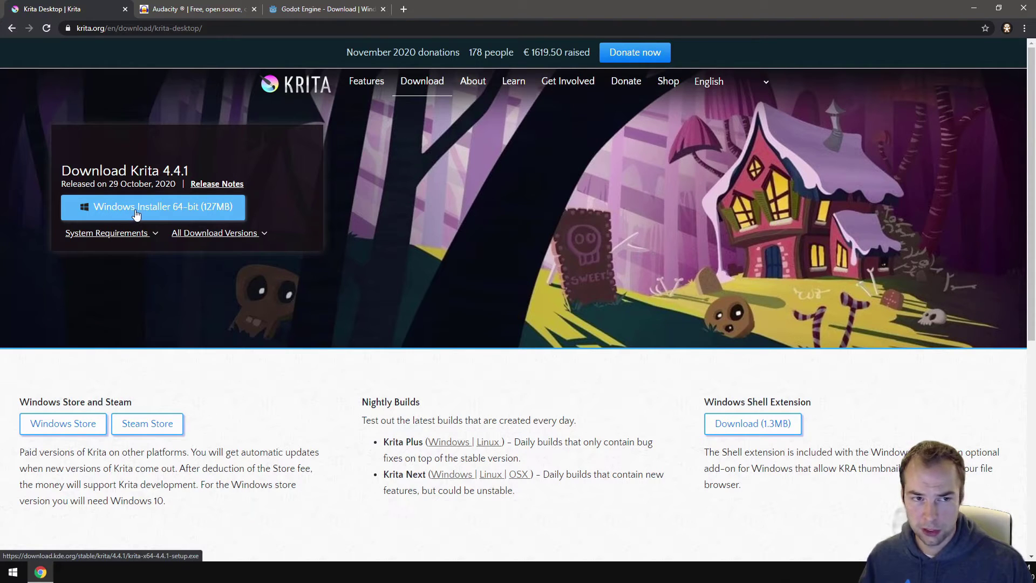
pyautogui.click(178, 213)
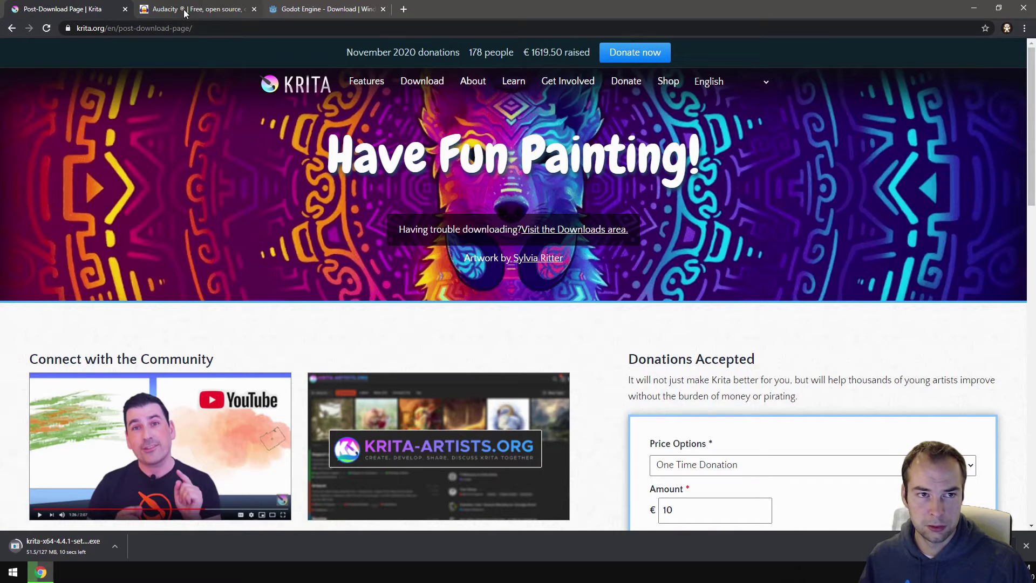
# Download audacity-win-2.4.2.exe, the Audacity 2.4.2 Windows installer, from FossHub
pyautogui.click(184, 10)
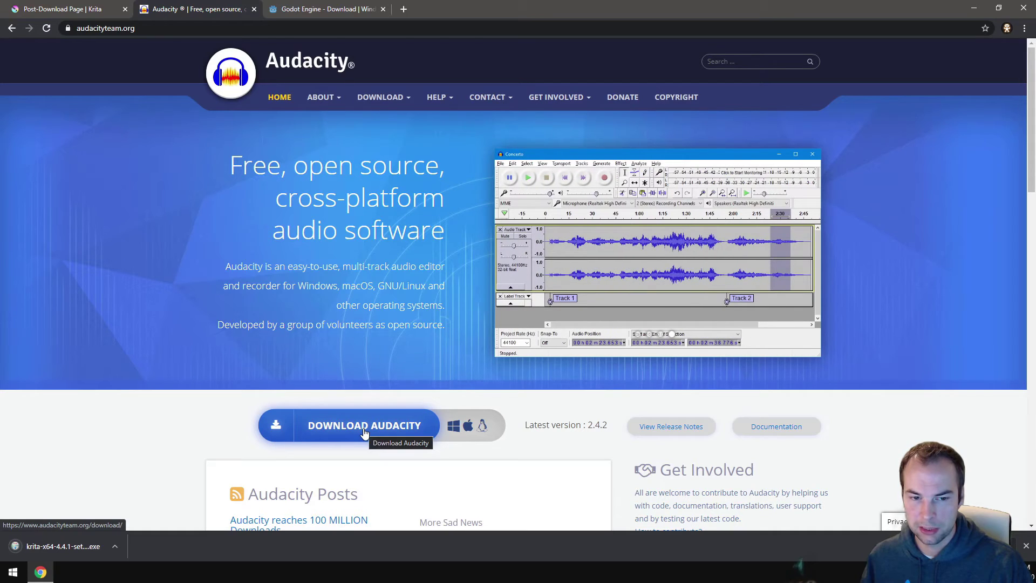
pyautogui.click(417, 424)
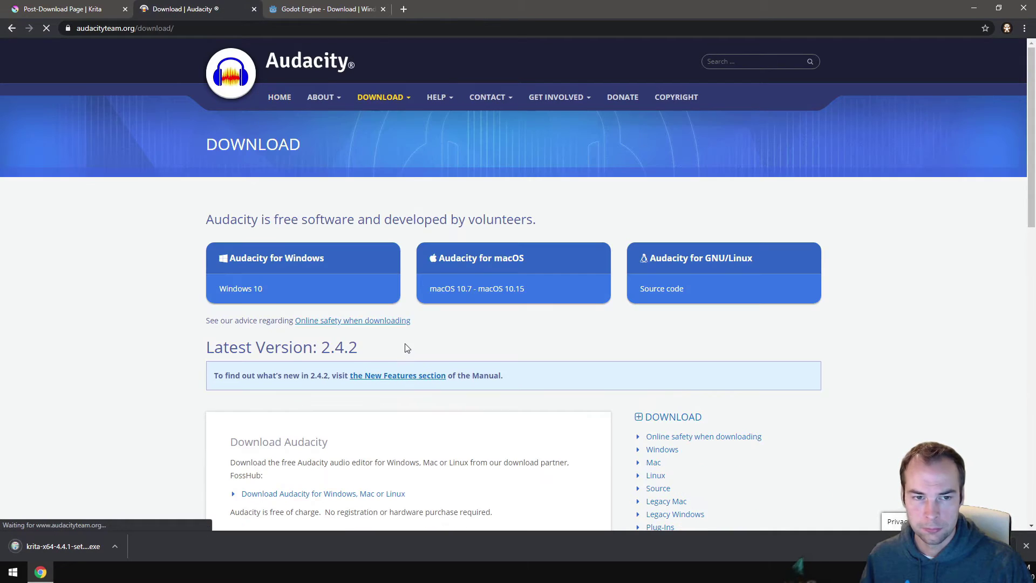
pyautogui.click(310, 262)
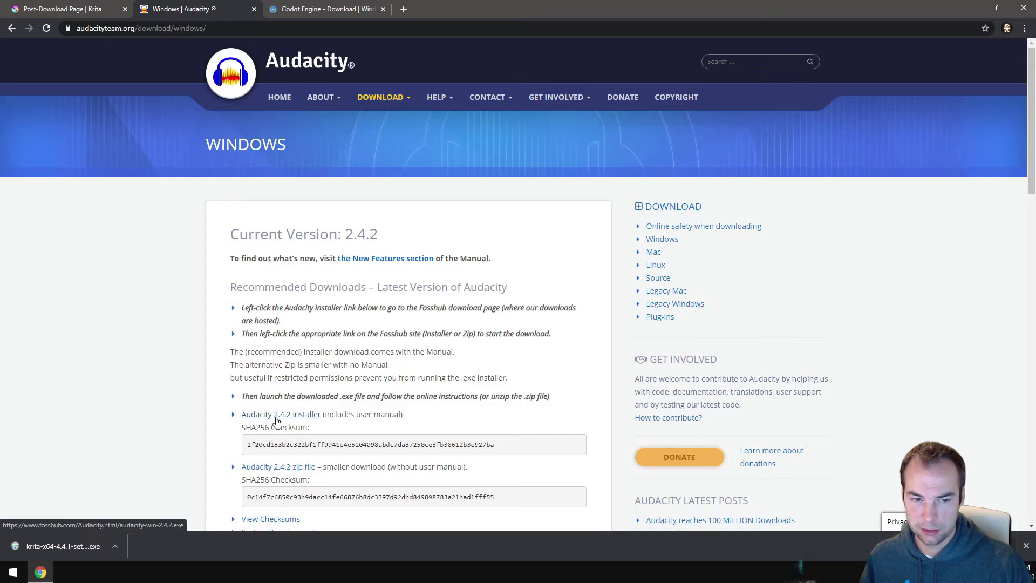
pyautogui.click(294, 420)
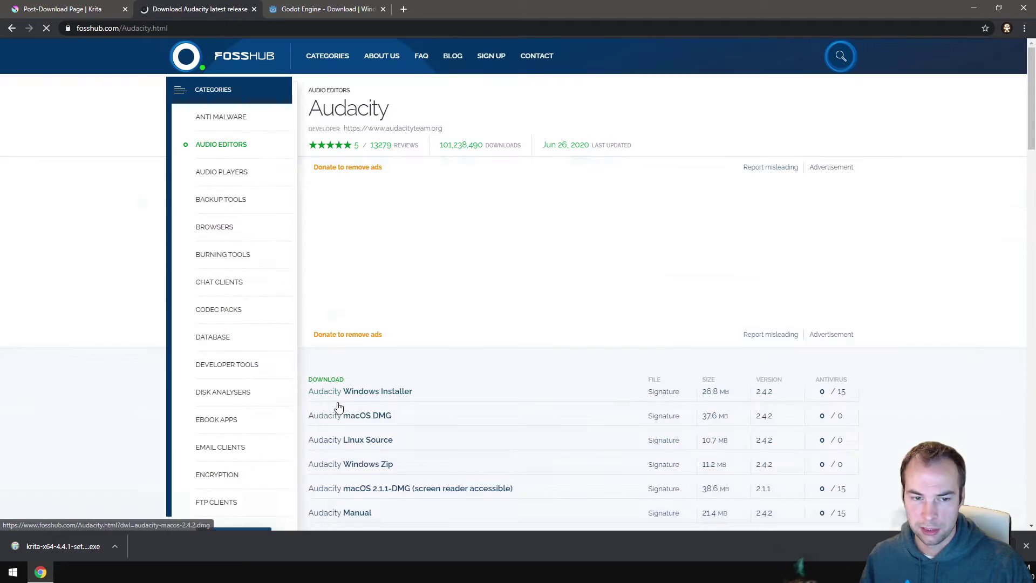
pyautogui.scroll(-1, 453, 330)
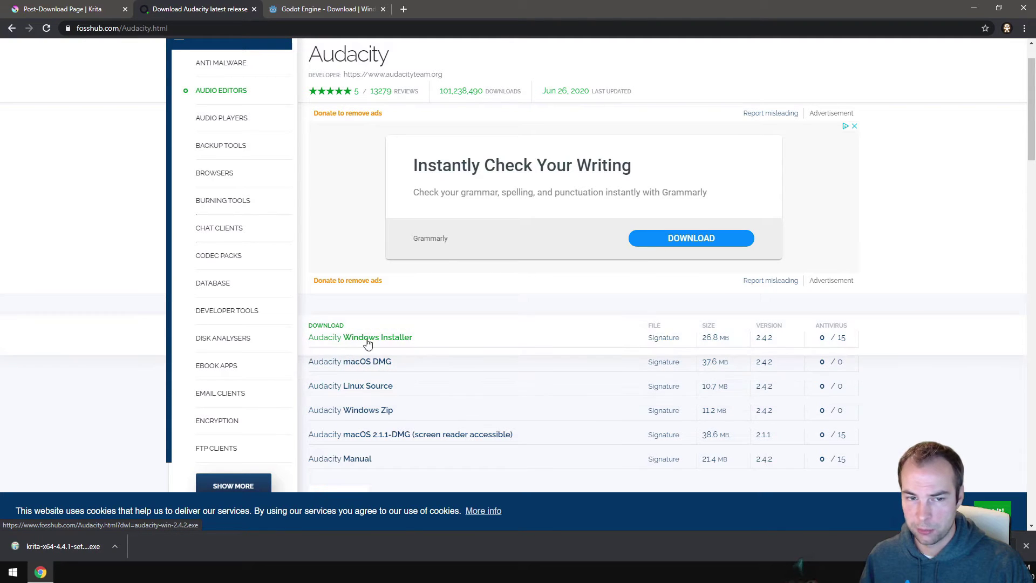
pyautogui.click(402, 339)
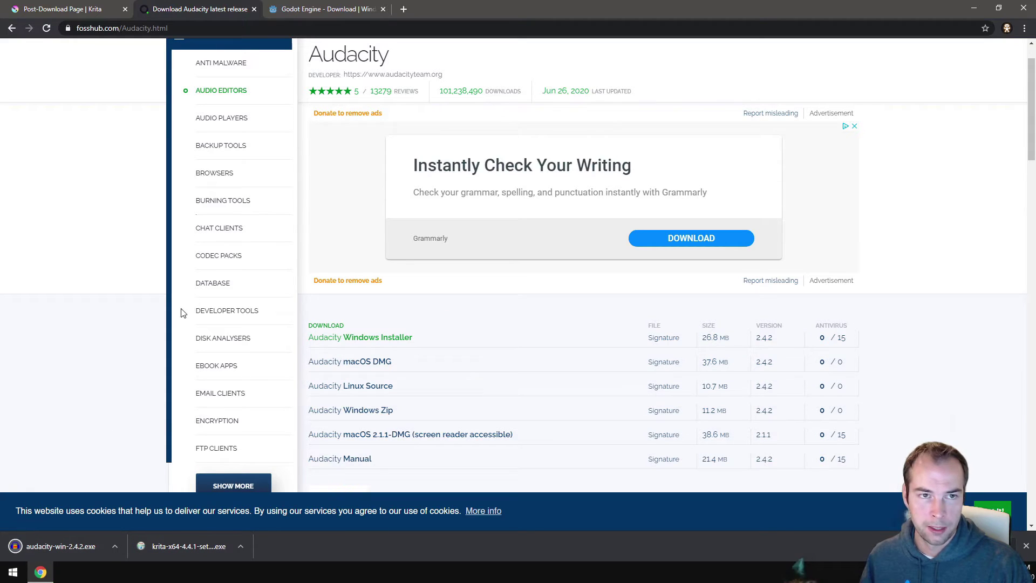
# Download the standard 64-bit Godot 3.2.3 Windows zip, then launch the downloaded Krita installer
pyautogui.click(321, 11)
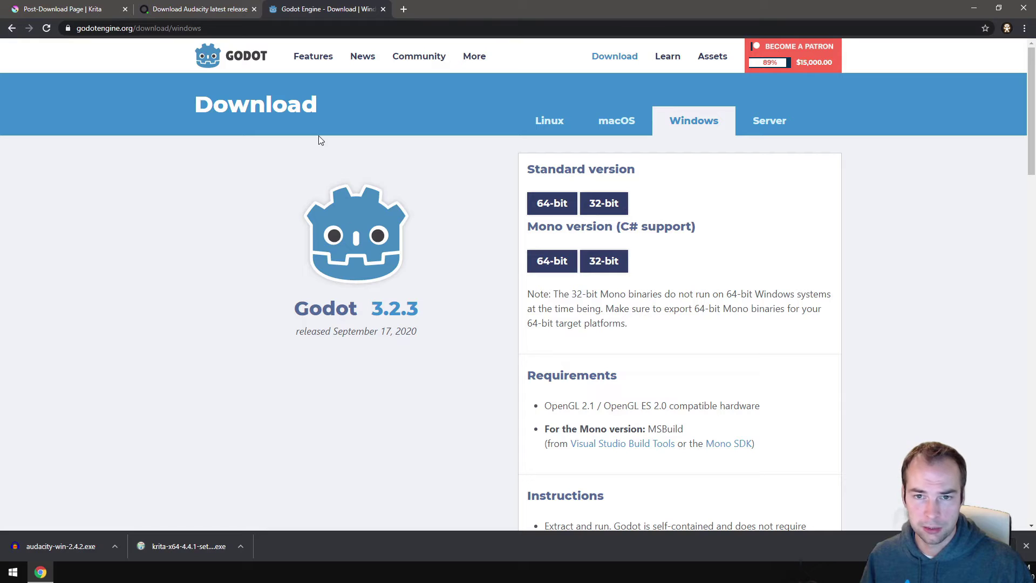
pyautogui.click(246, 59)
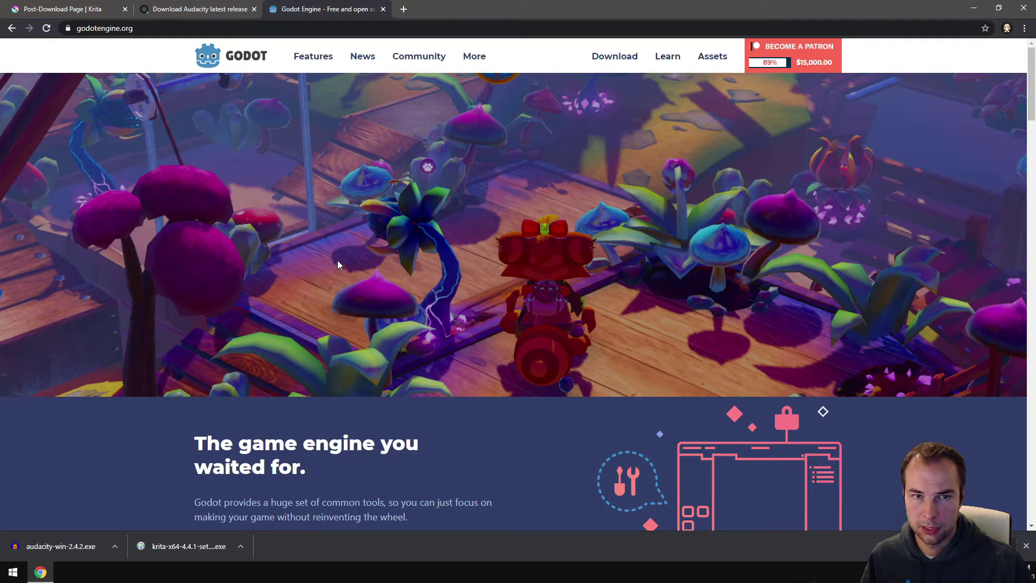
pyautogui.click(619, 60)
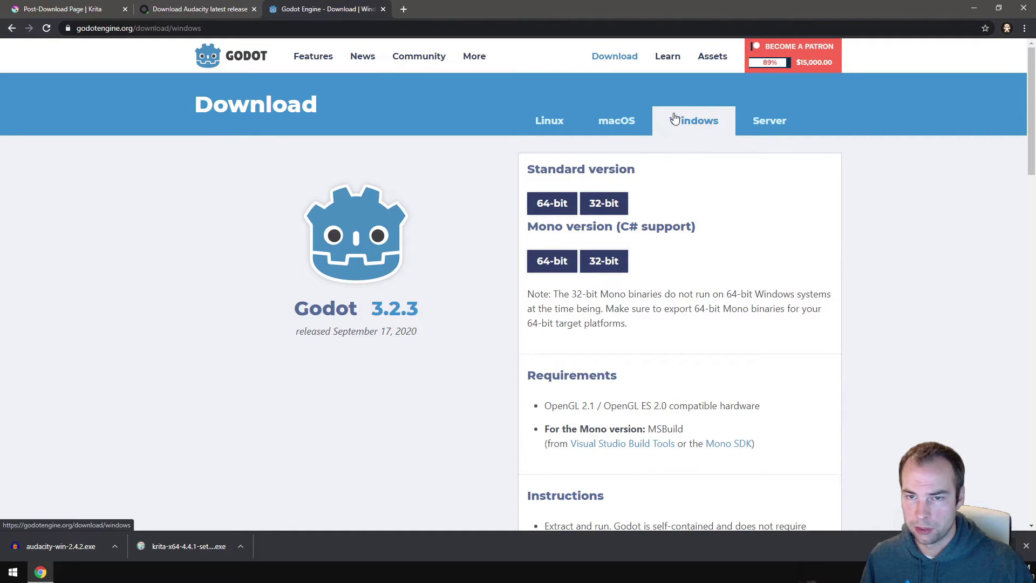
pyautogui.click(553, 203)
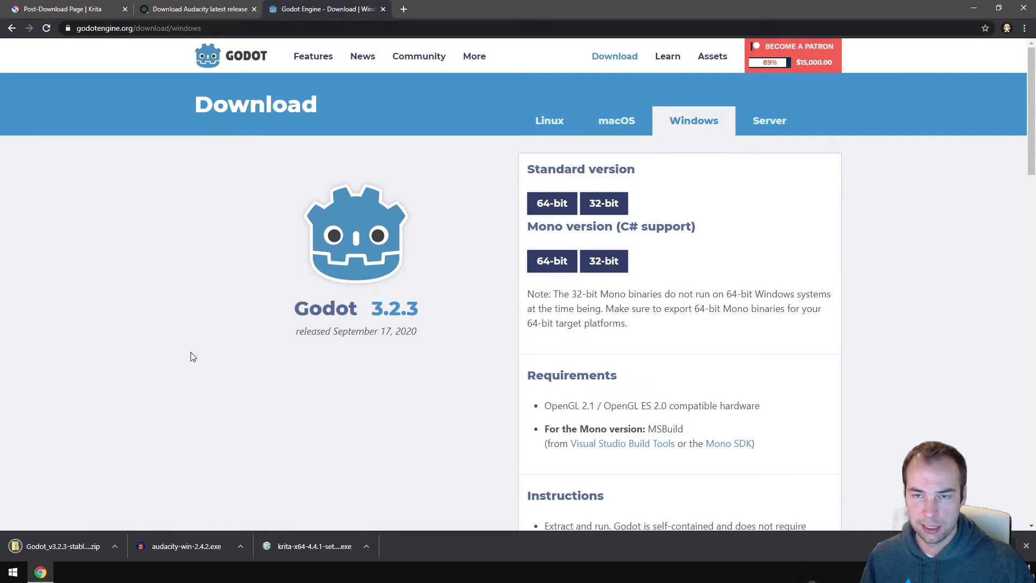
pyautogui.click(306, 547)
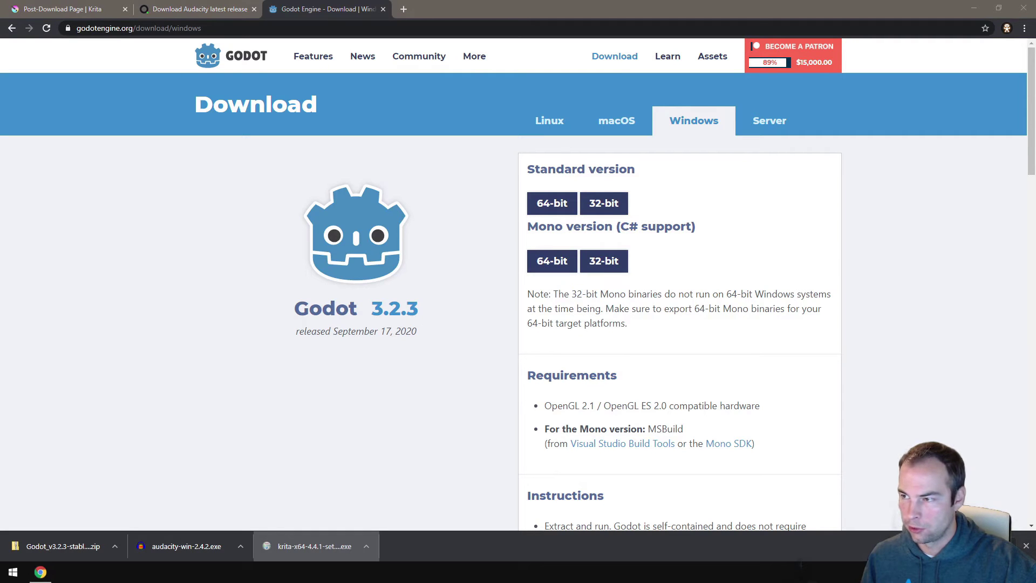
# Check Downloads in File Explorer for the Godot zip and the Audacity and Krita installers, then minimise it
pyautogui.press('super+e')
pyautogui.moveTo(531, 133); pyautogui.dragTo(392, 122)
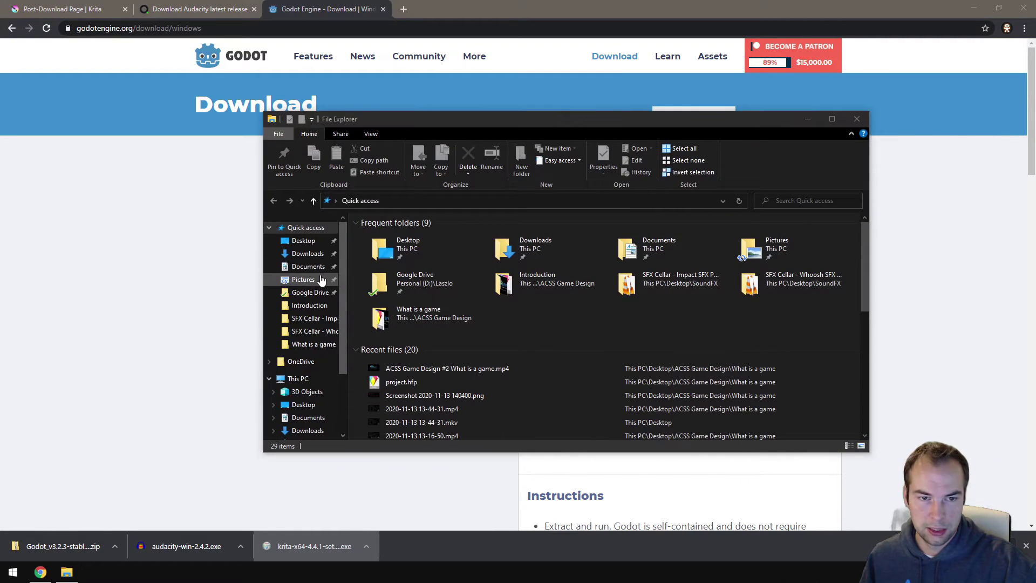
pyautogui.click(315, 255)
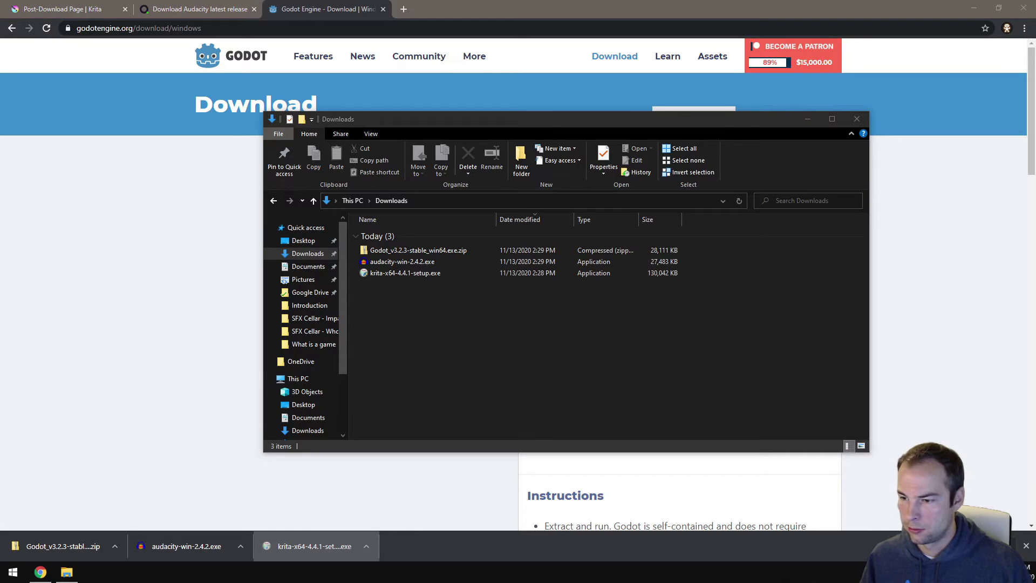
pyautogui.click(814, 118)
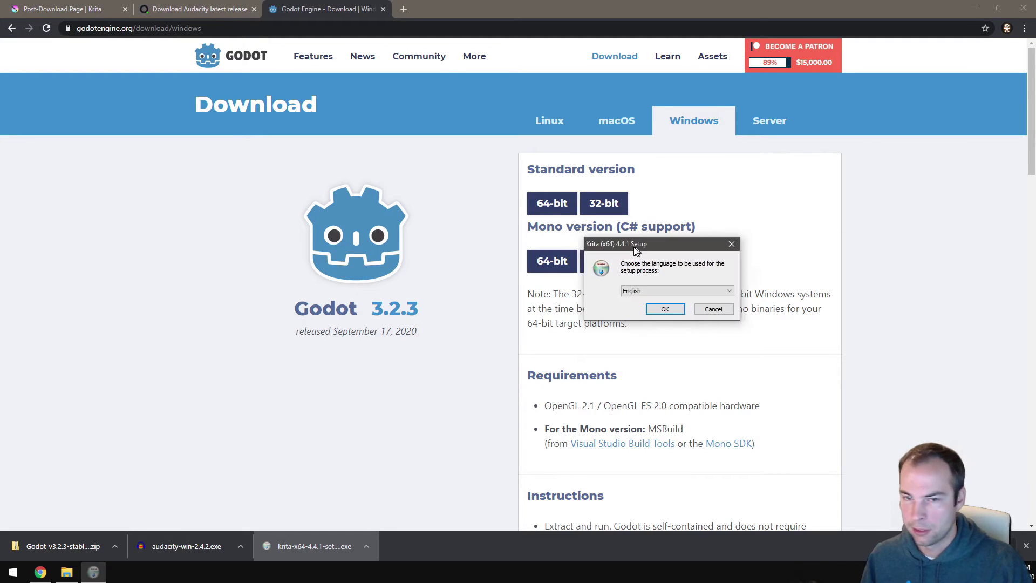
# Confirm English as the Krita setup language and dismiss the already-installed notice
pyautogui.moveTo(632, 245); pyautogui.dragTo(417, 267)
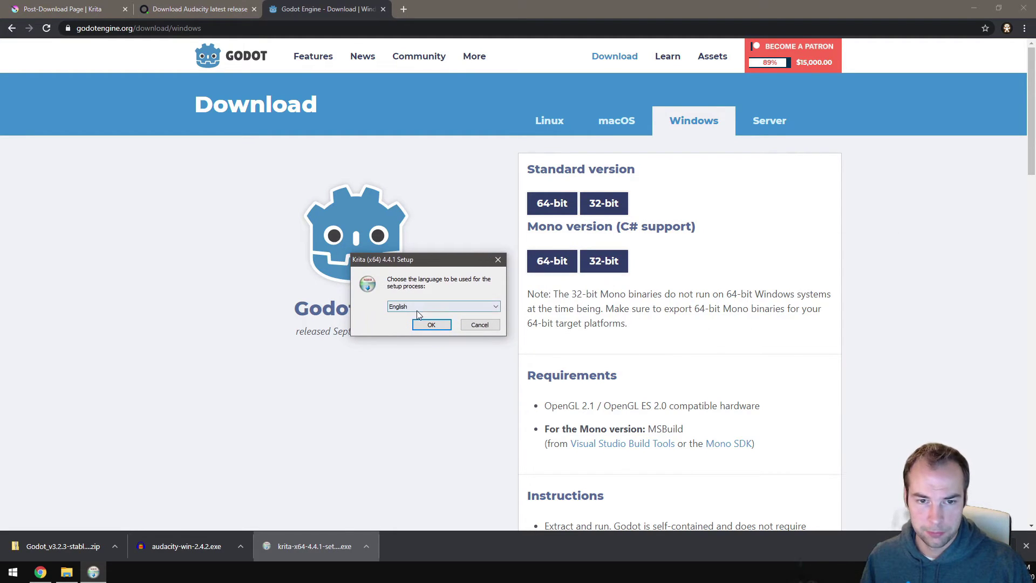
pyautogui.click(431, 325)
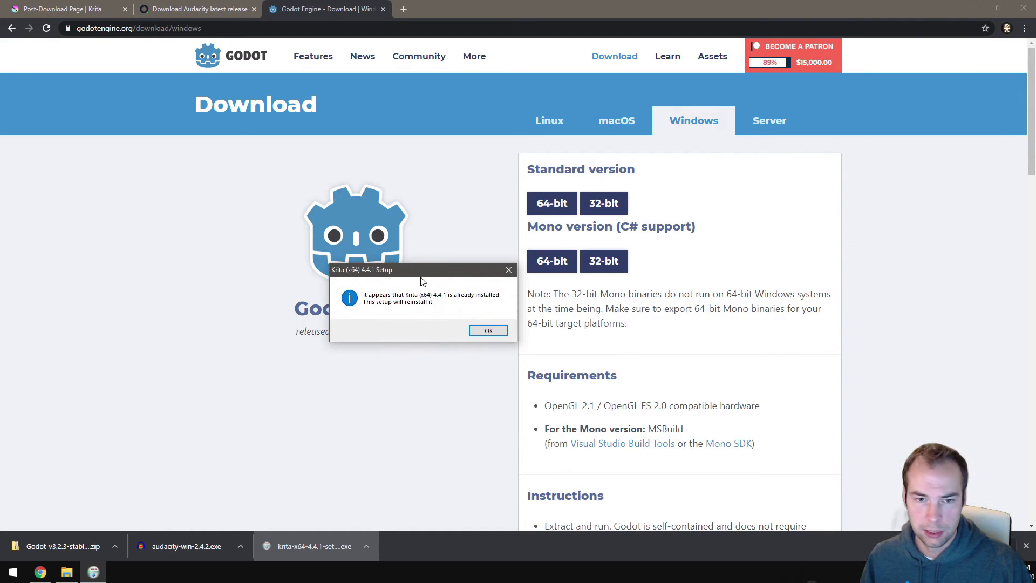
pyautogui.click(488, 332)
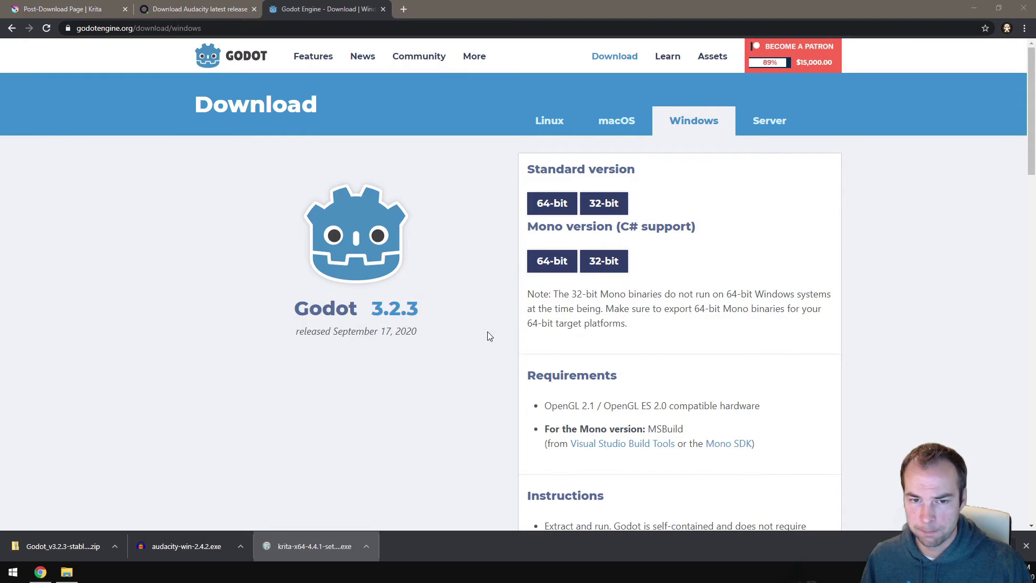
# Accept the licence and install Krita with default folder, components and Start Menu folder
pyautogui.moveTo(651, 216); pyautogui.dragTo(463, 218)
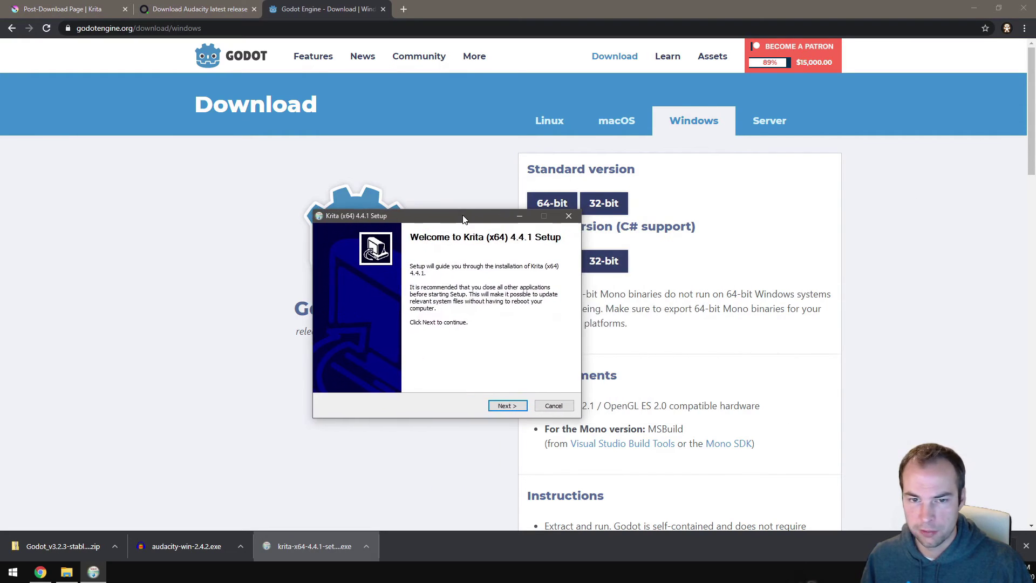
pyautogui.click(506, 406)
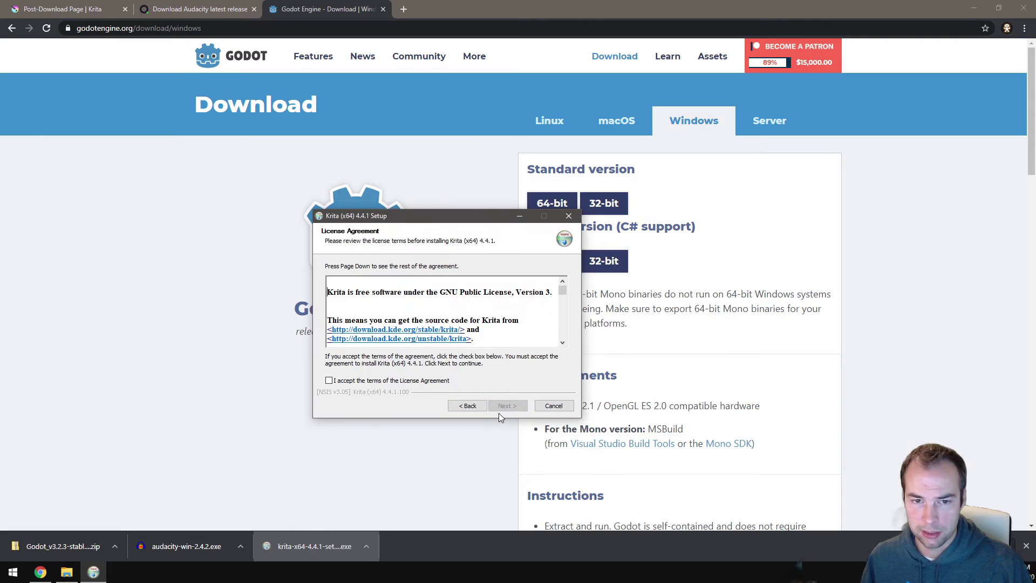
pyautogui.click(399, 382)
pyautogui.click(506, 405)
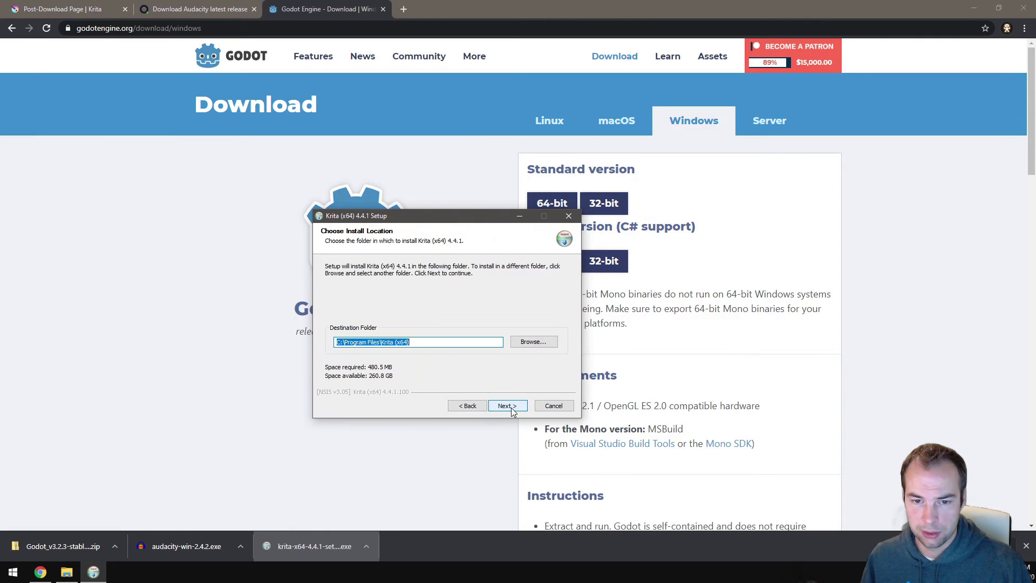
pyautogui.click(512, 409)
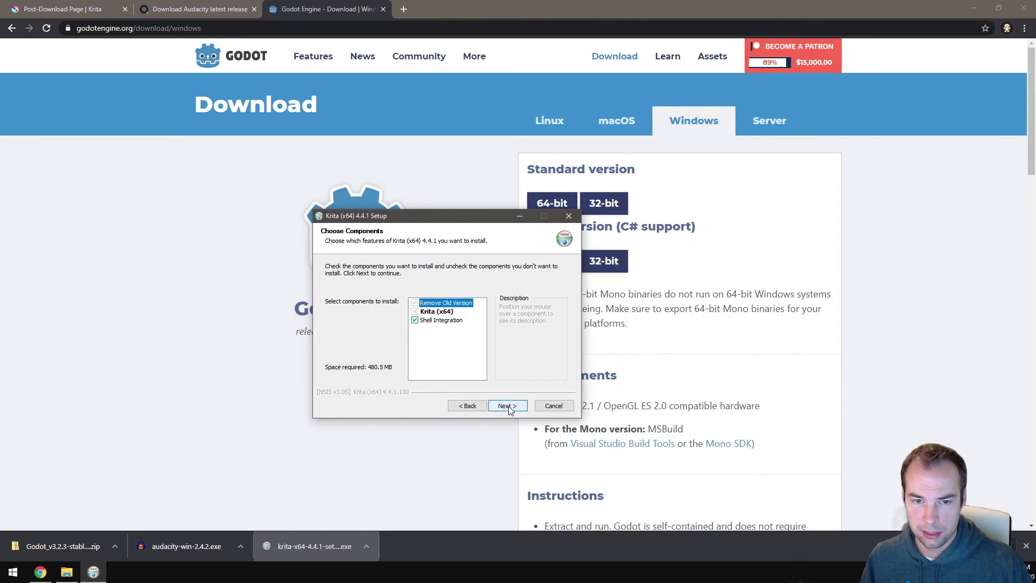
pyautogui.click(507, 406)
pyautogui.click(508, 406)
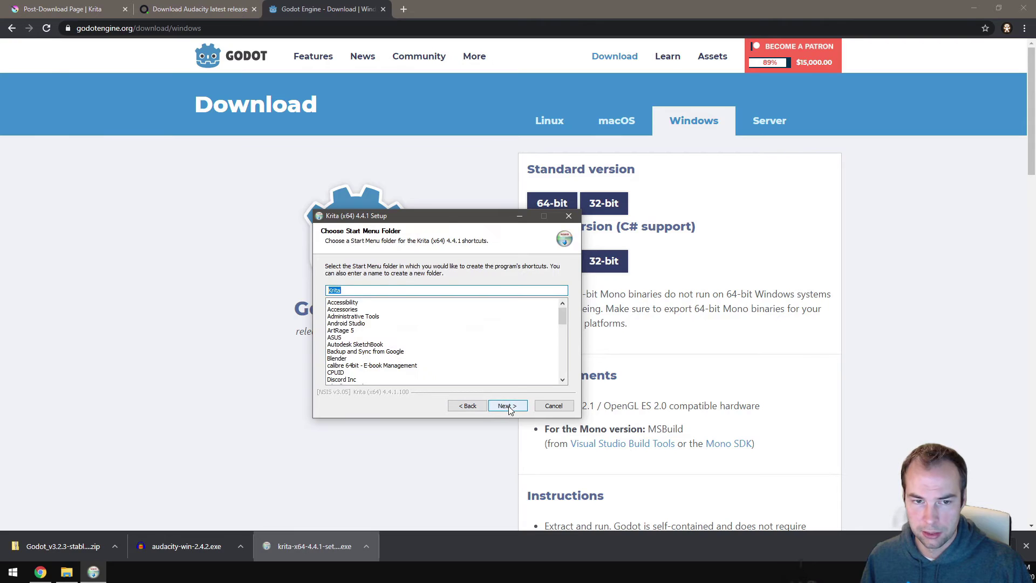
pyautogui.click(508, 408)
pyautogui.click(511, 410)
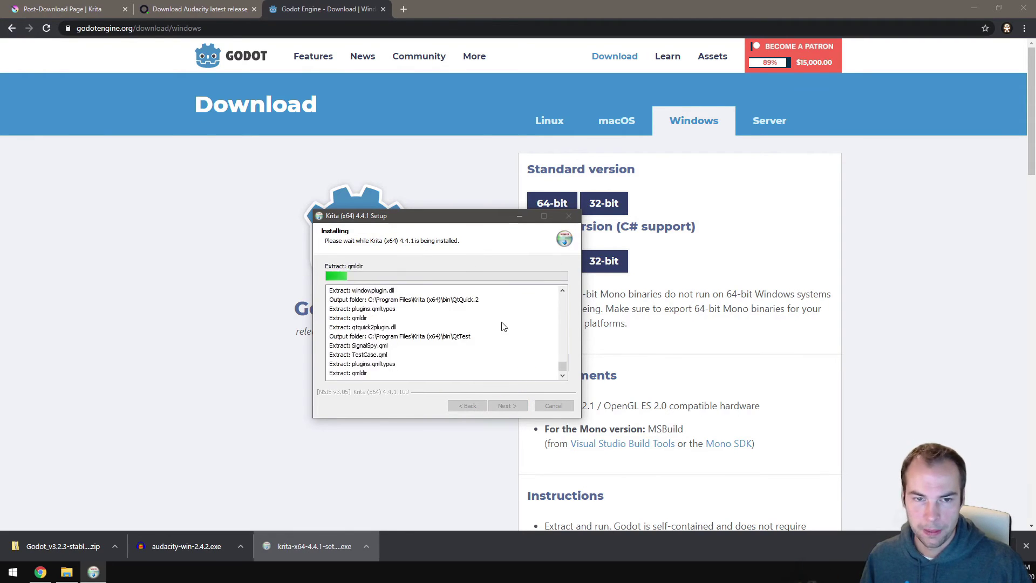
pyautogui.click(519, 219)
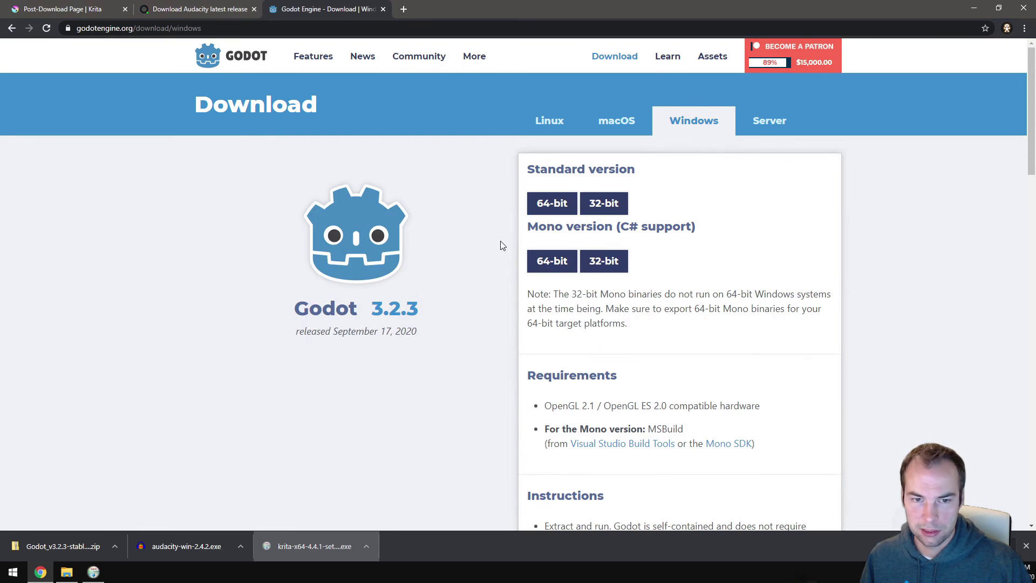
# Install Audacity 2.4.2 in English into the existing Audacity folder with a desktop shortcut
pyautogui.click(163, 547)
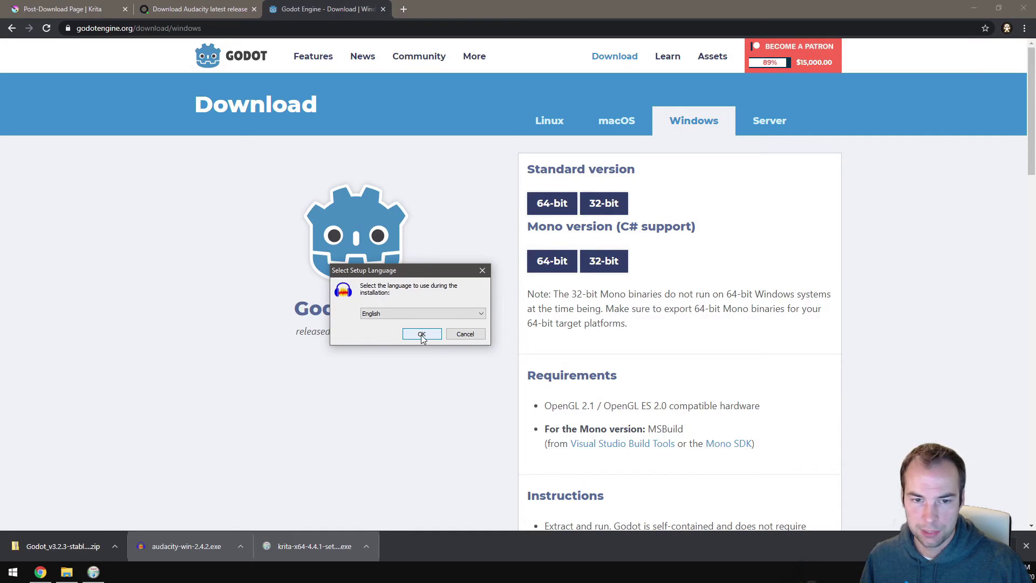
pyautogui.click(421, 334)
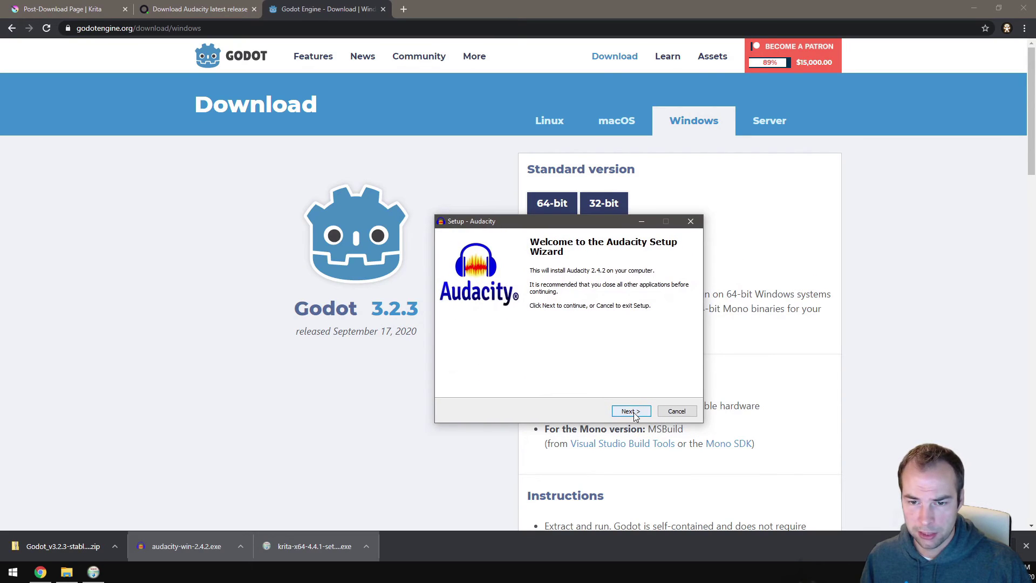
pyautogui.click(631, 412)
pyautogui.click(633, 414)
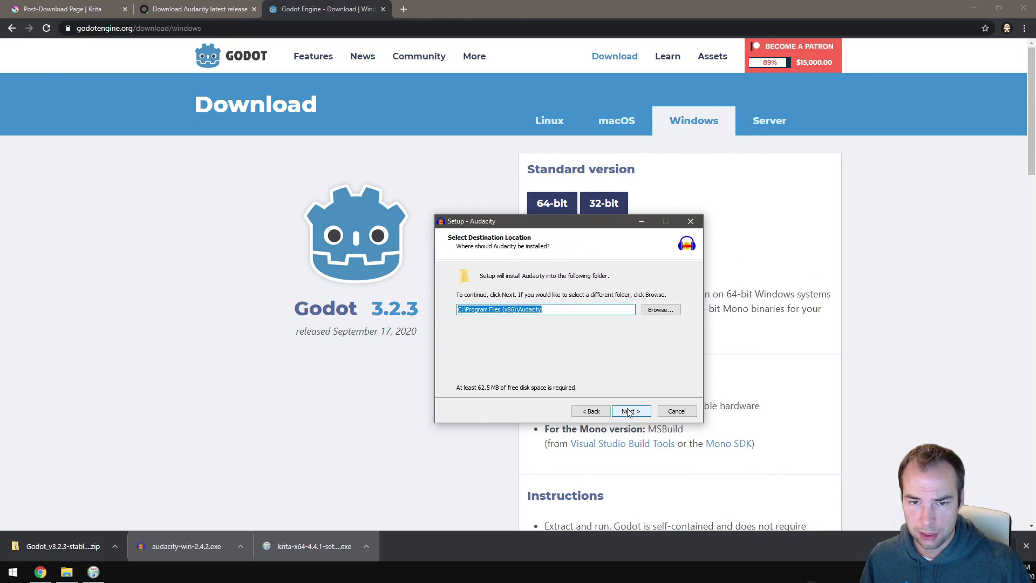
pyautogui.click(631, 413)
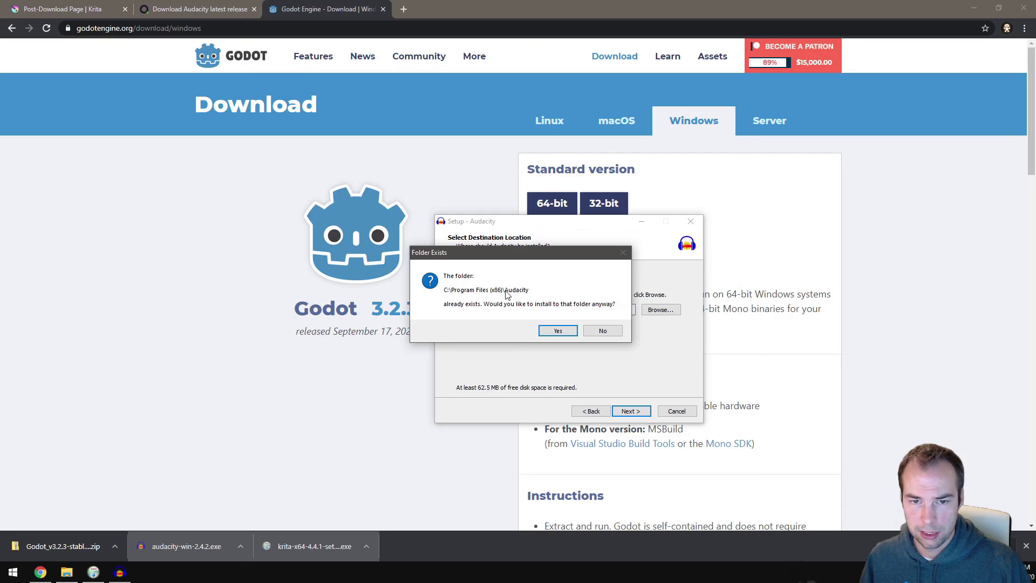
pyautogui.click(558, 331)
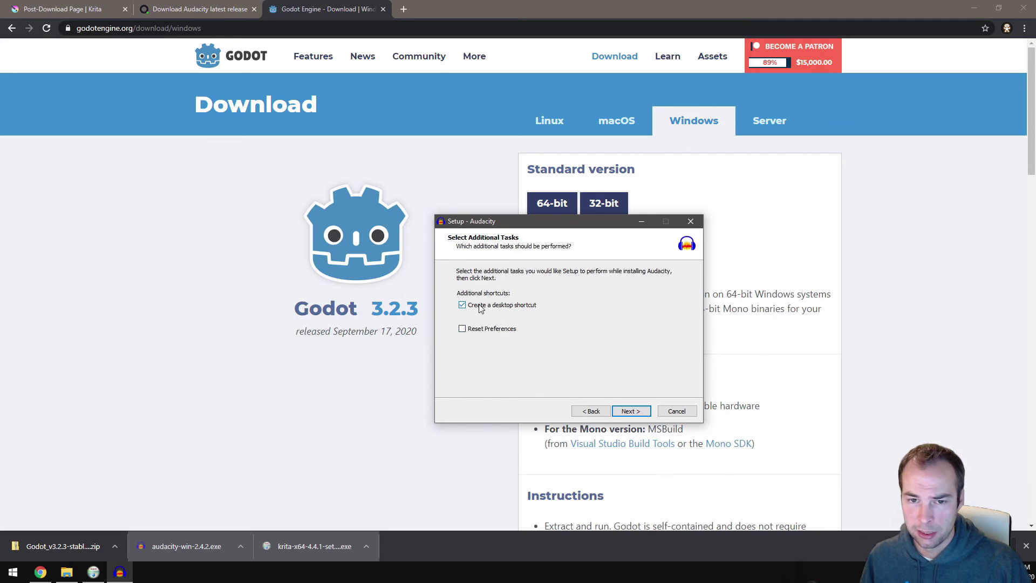
pyautogui.click(628, 415)
pyautogui.click(629, 415)
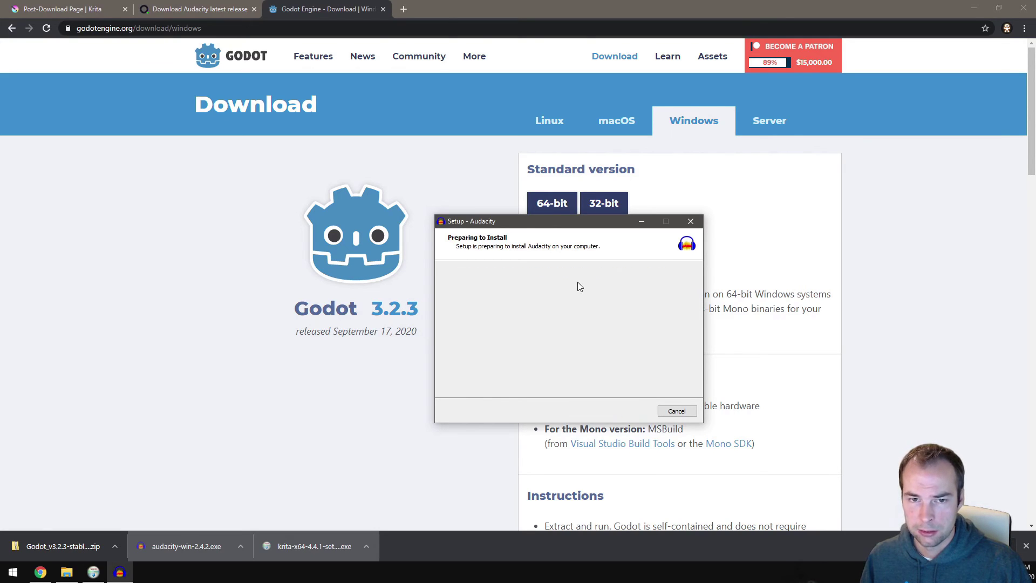
# Finish and close both the Krita and Audacity installers
pyautogui.click(93, 572)
pyautogui.click(506, 407)
pyautogui.click(509, 406)
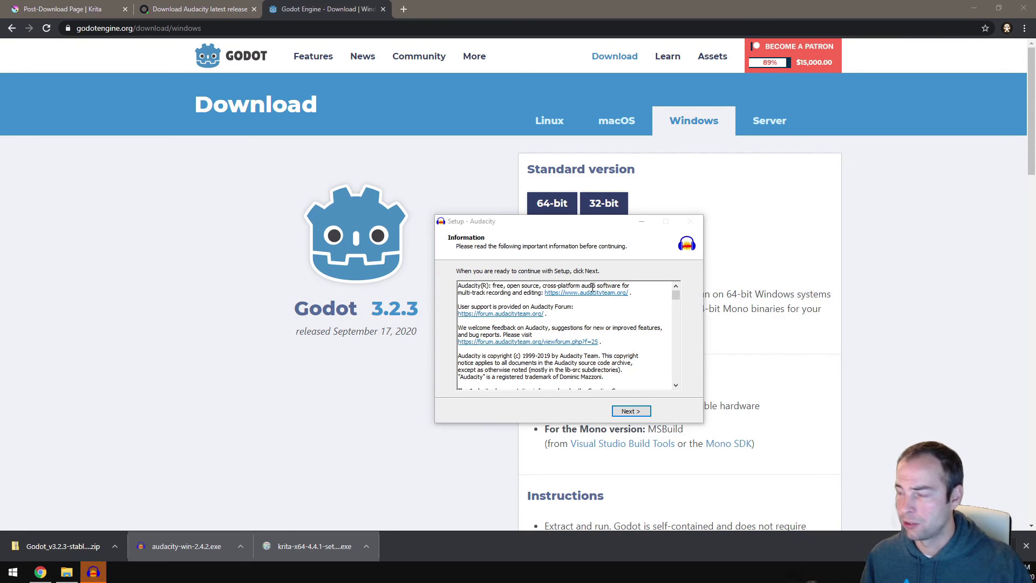
pyautogui.click(631, 412)
pyautogui.click(630, 412)
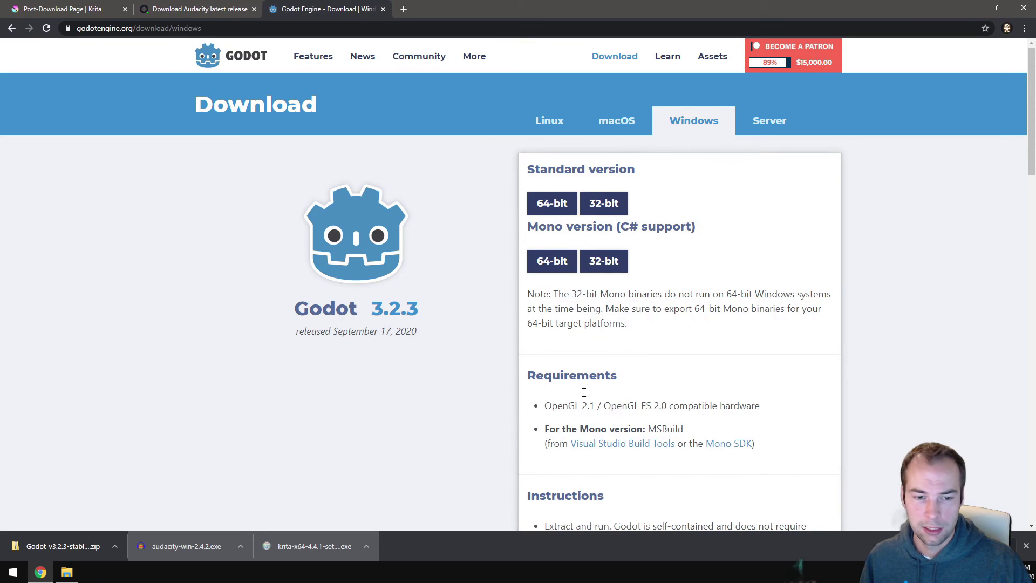
# Drag Godot_v3.2.3-stable_win64.exe from the opened Godot zip onto the desktop
pyautogui.click(68, 546)
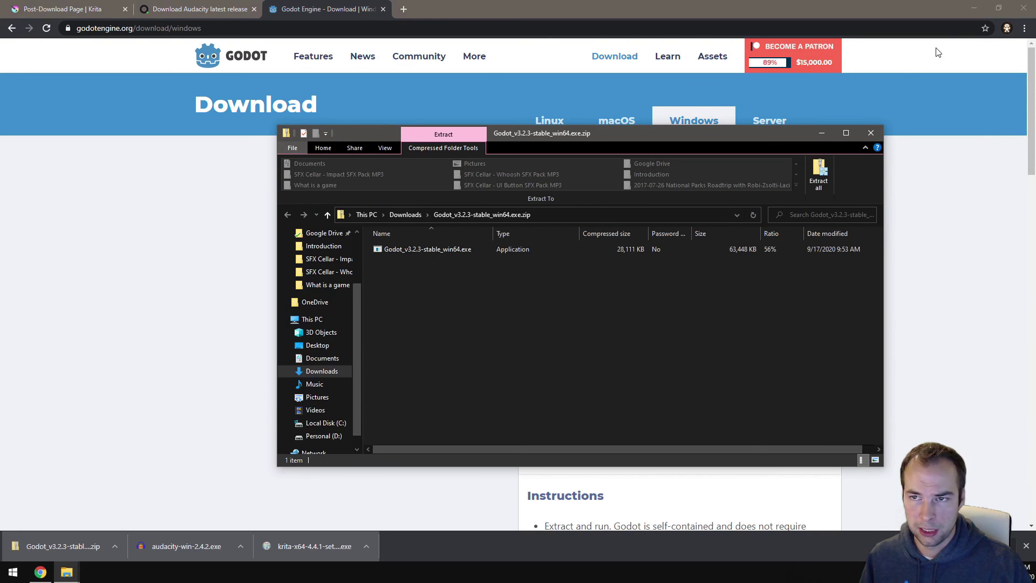
pyautogui.click(975, 8)
pyautogui.moveTo(628, 137); pyautogui.dragTo(624, 130)
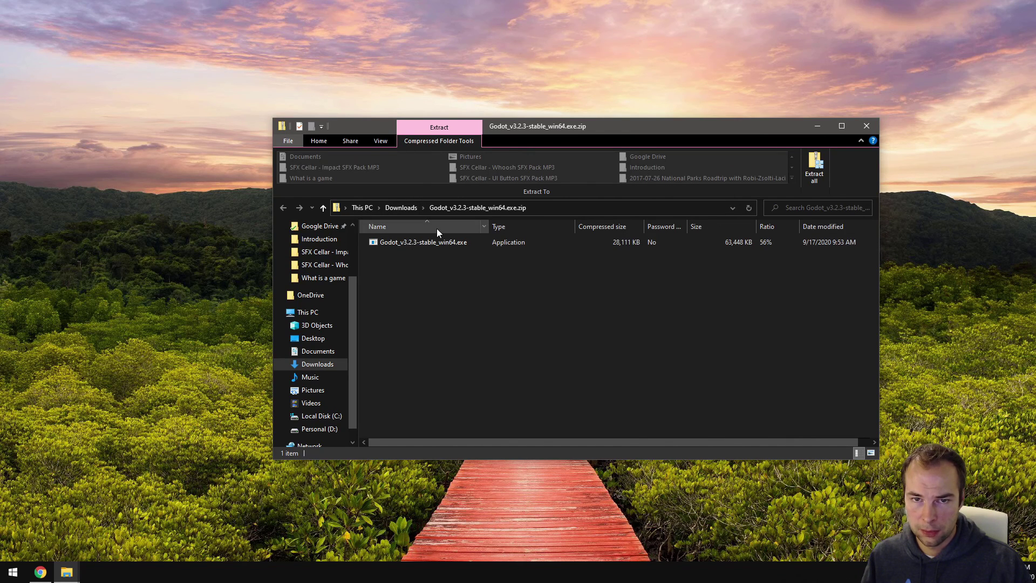
pyautogui.moveTo(418, 243); pyautogui.dragTo(184, 286)
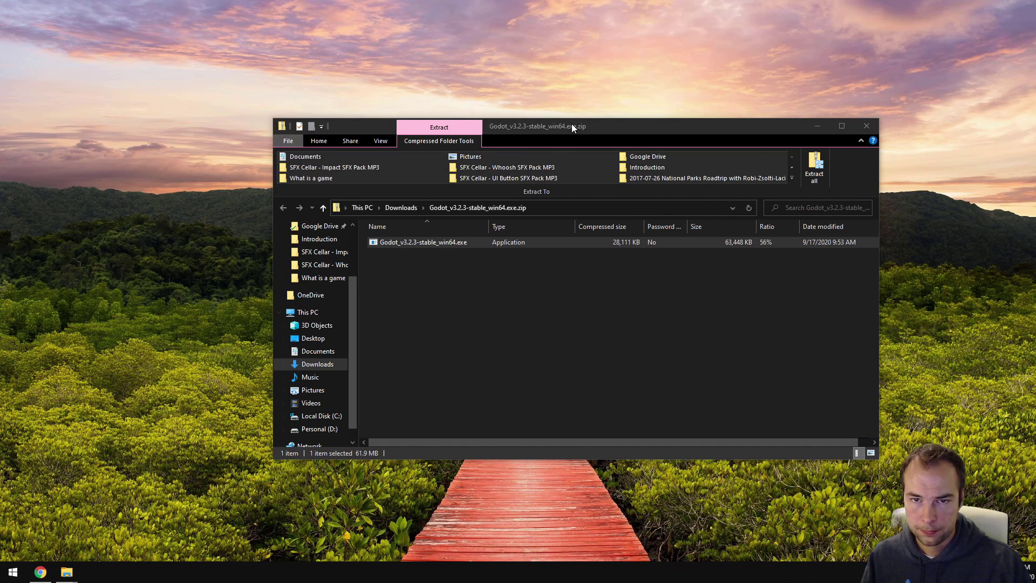
pyautogui.click(818, 127)
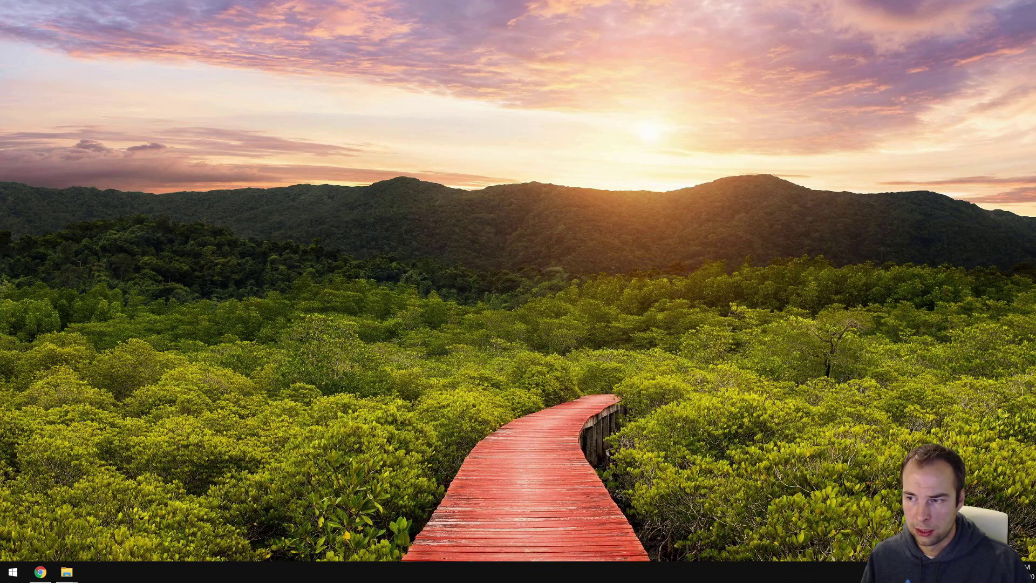